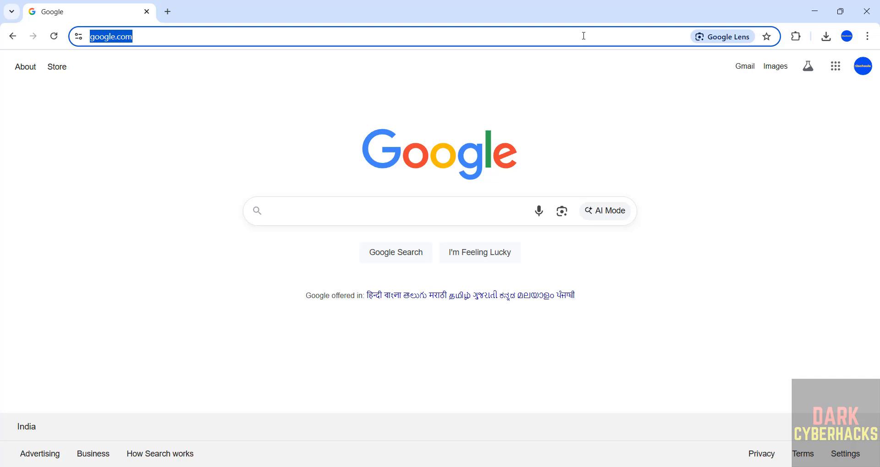
Go to kali.org's Get Kali page and jump to the pre-built virtual machines section
text(kal)
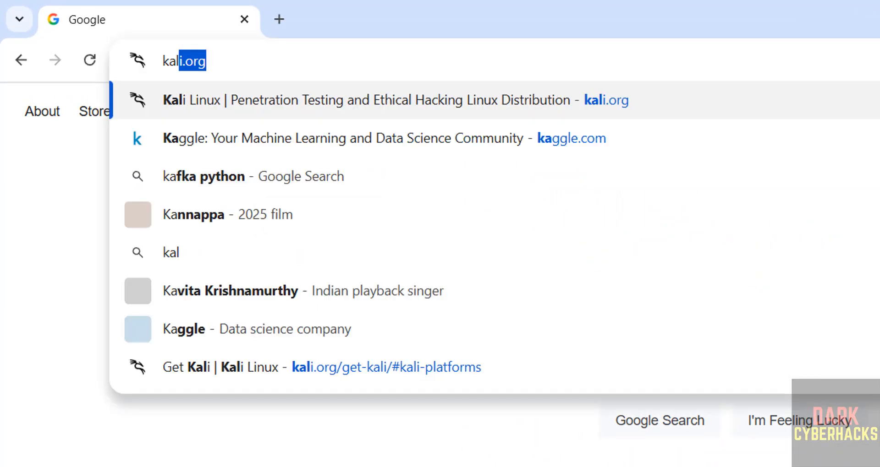
text(i.or)
key(Return)
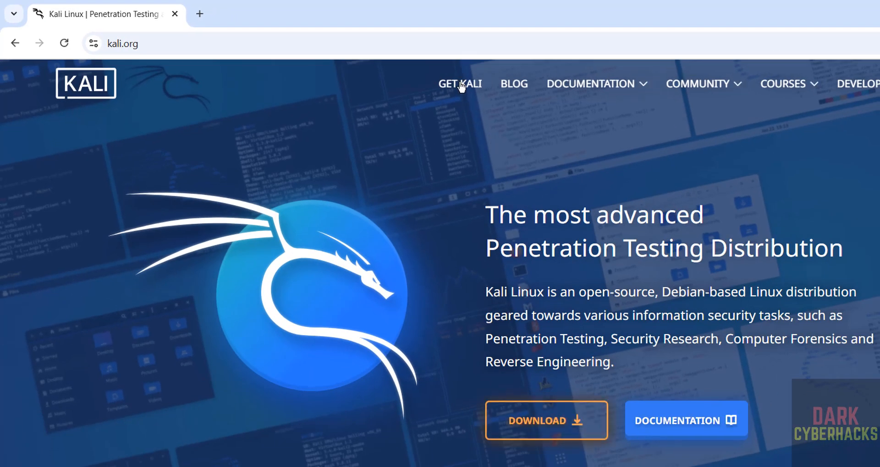
click(462, 85)
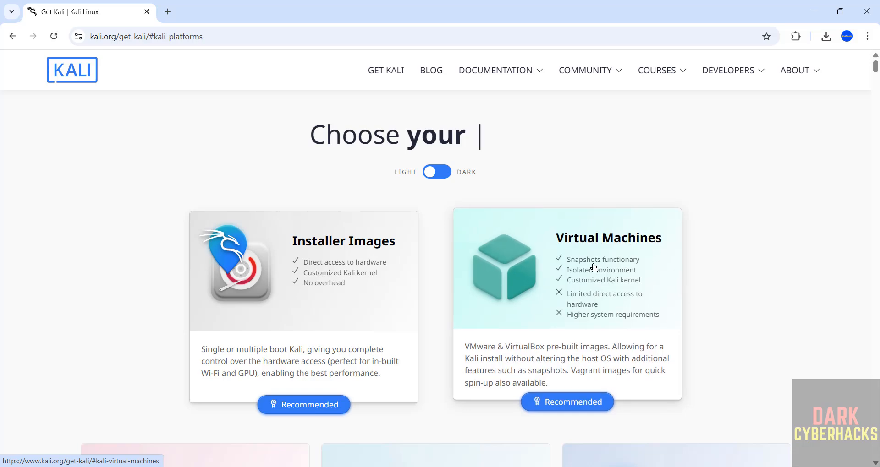
click(527, 305)
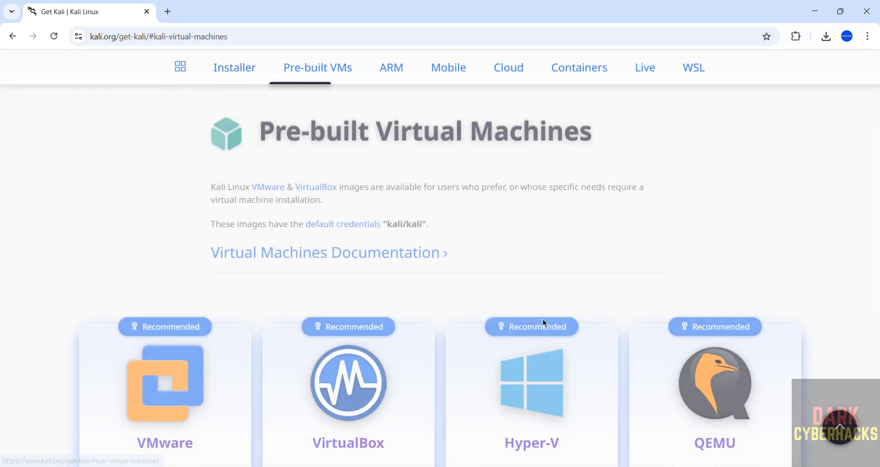
scroll(428, 299, down, 3)
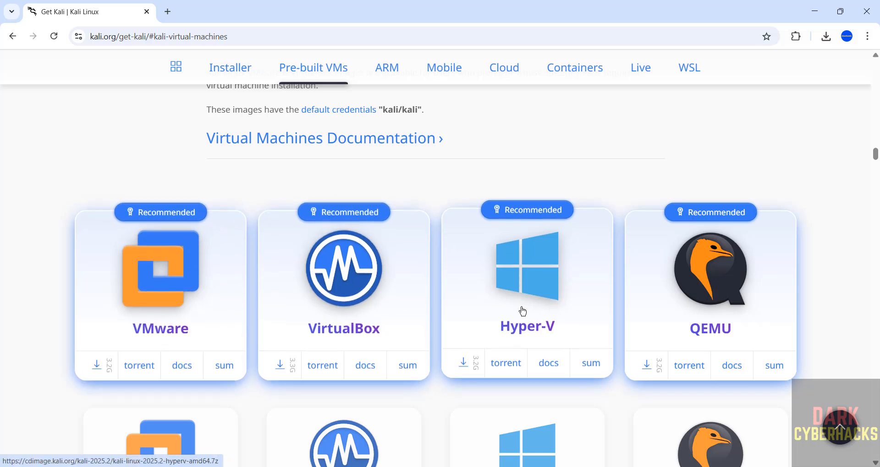
scroll(541, 171, up, 1)
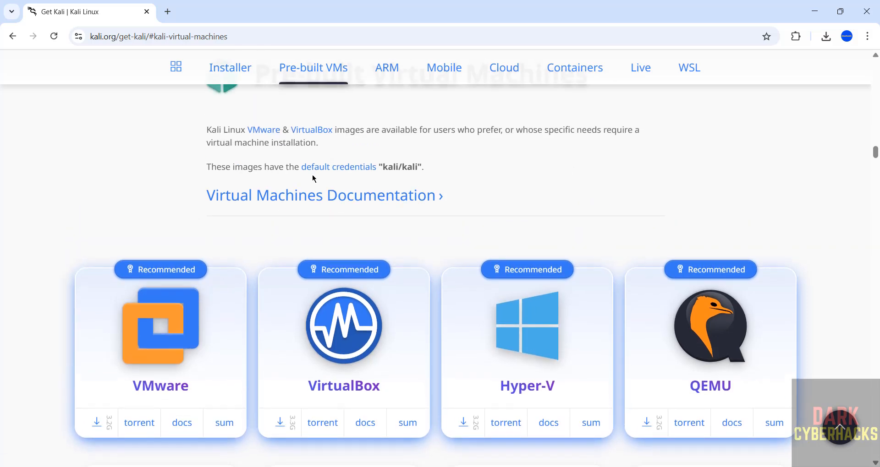
drag(384, 167, 418, 167)
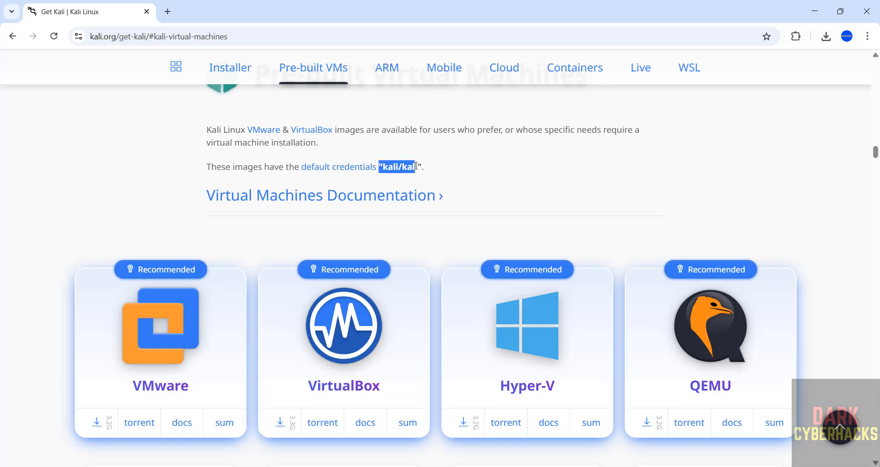
click(569, 156)
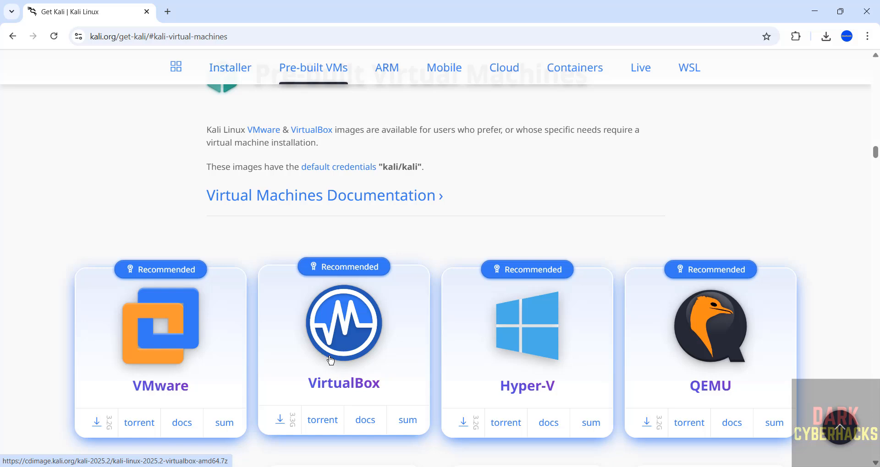
click(273, 432)
Cancel the in-progress duplicate Kali download and remove it from Chrome's download history
key(ctrl+j)
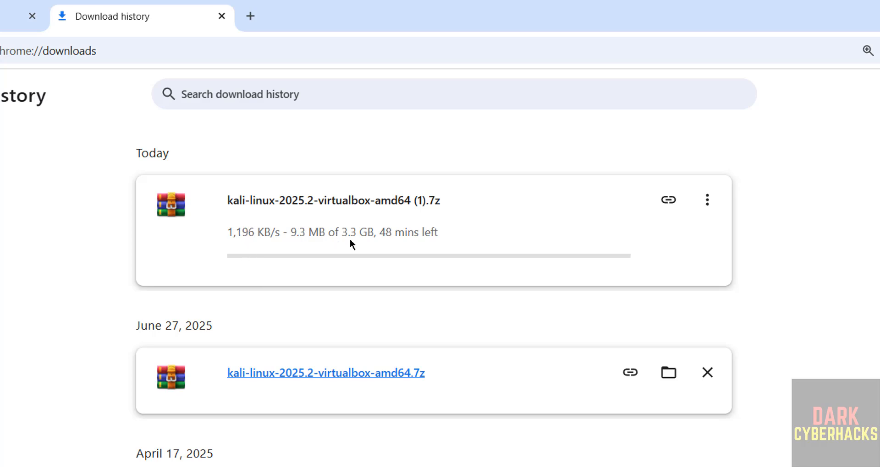
click(708, 201)
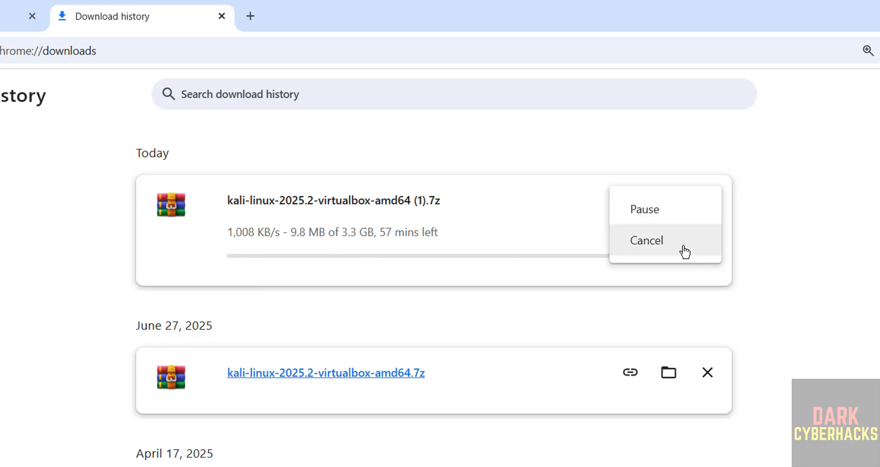
click(686, 242)
click(708, 200)
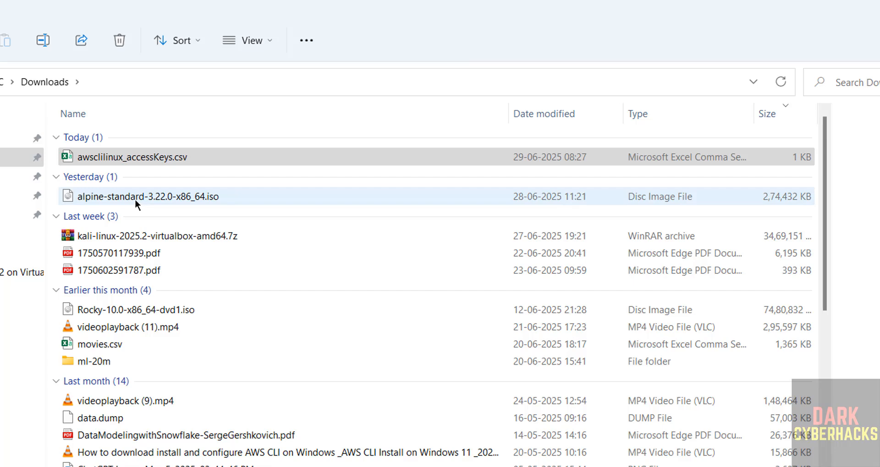
Extract the Kali .7z archive with WinRAR into a kali-linux-2025.2-virtualbox-amd64 folder
click(133, 233)
right_click(133, 232)
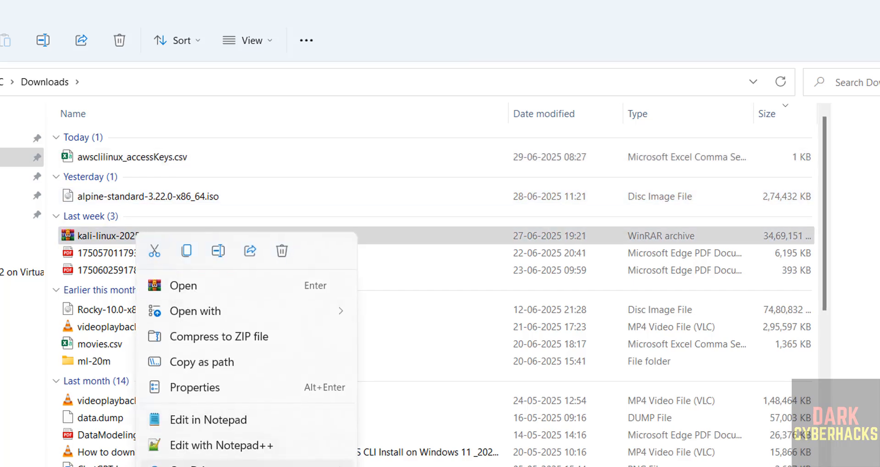
mouse_move(190, 466)
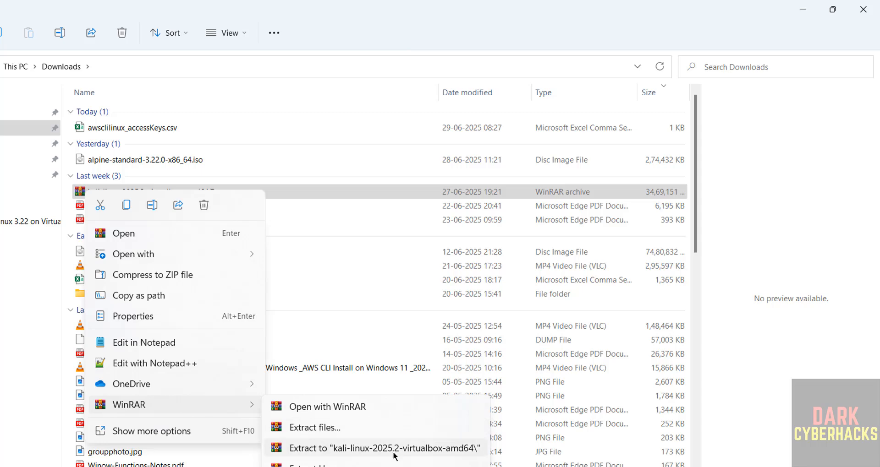
click(393, 451)
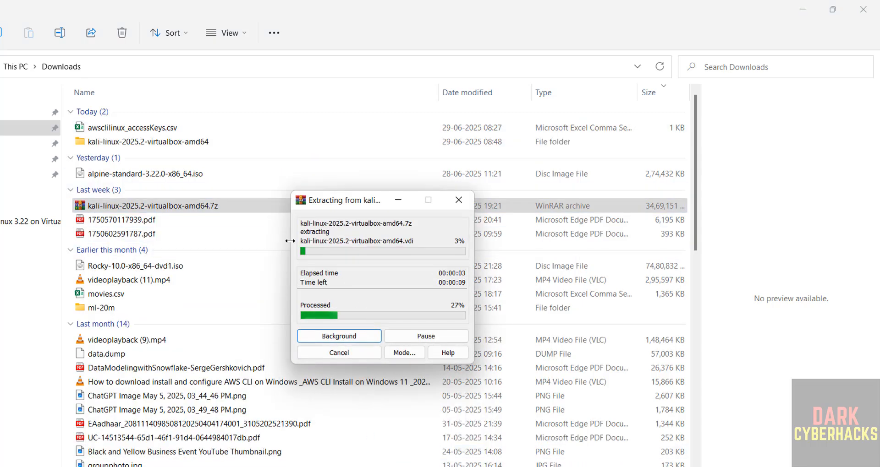
Open the extracted folder down to the one holding the .vbox and .vdi files
click(173, 143)
double_click(172, 143)
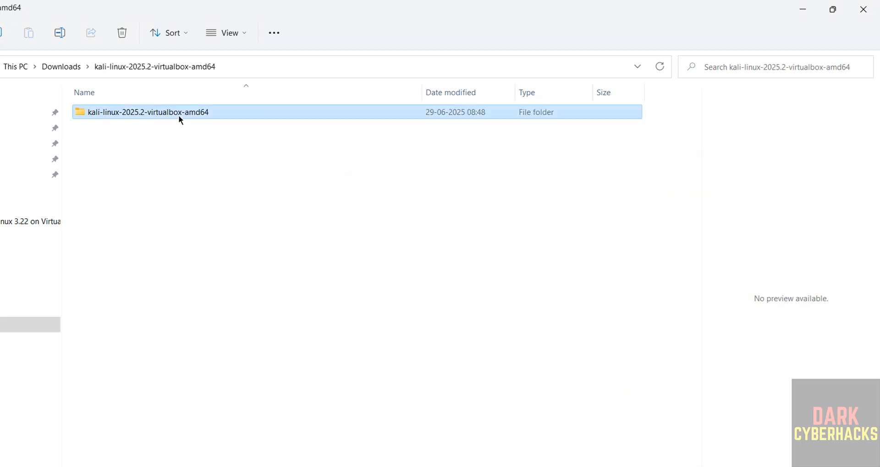
double_click(178, 115)
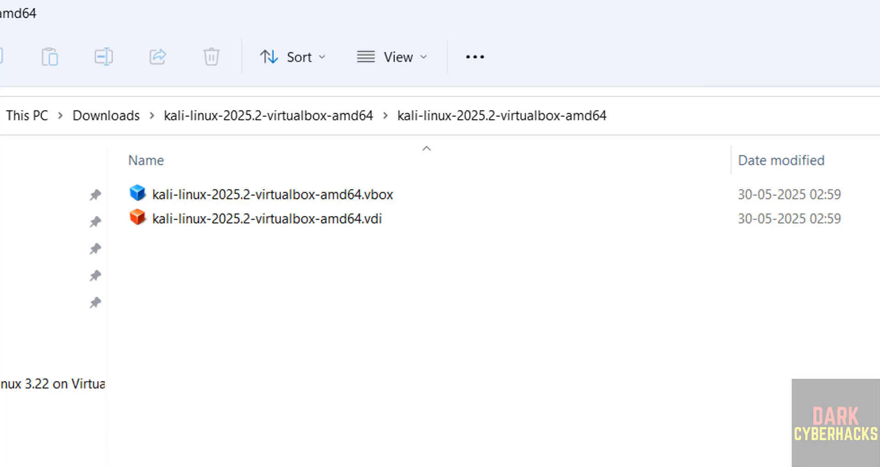
Launch Oracle VirtualBox from the Windows Start search
key(super)
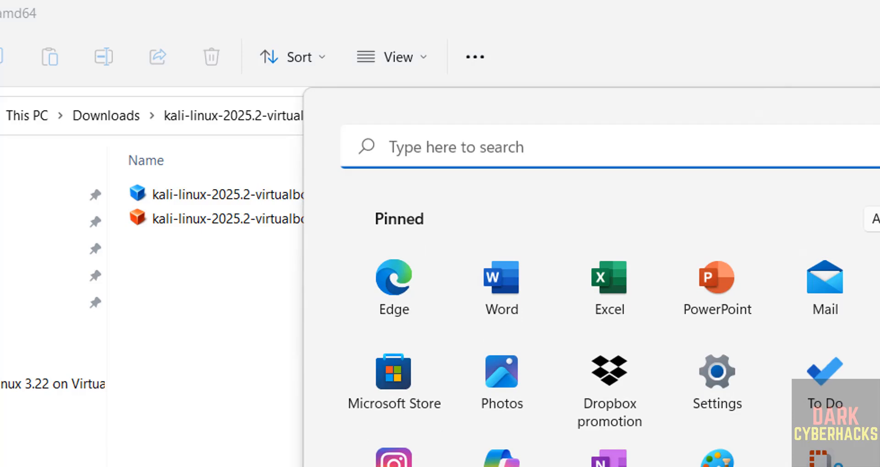
text(virt)
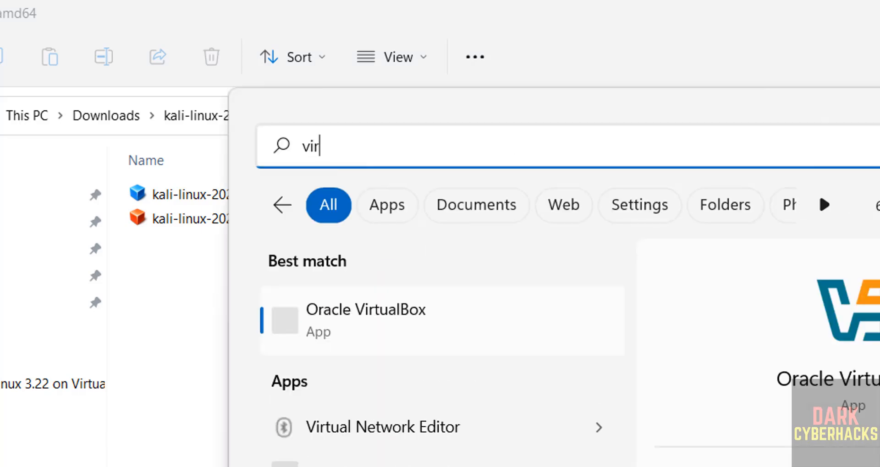
click(397, 339)
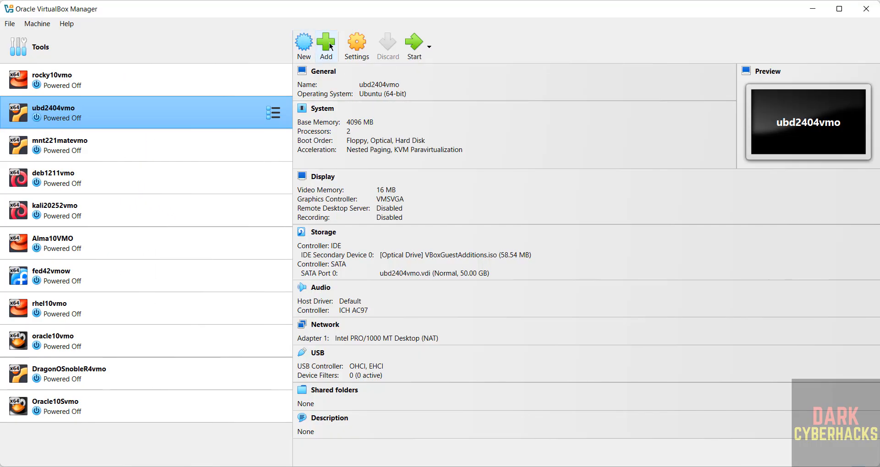
Browse Machine > Add to the Kali folder in Downloads, cancel, and return to File Explorer
click(38, 23)
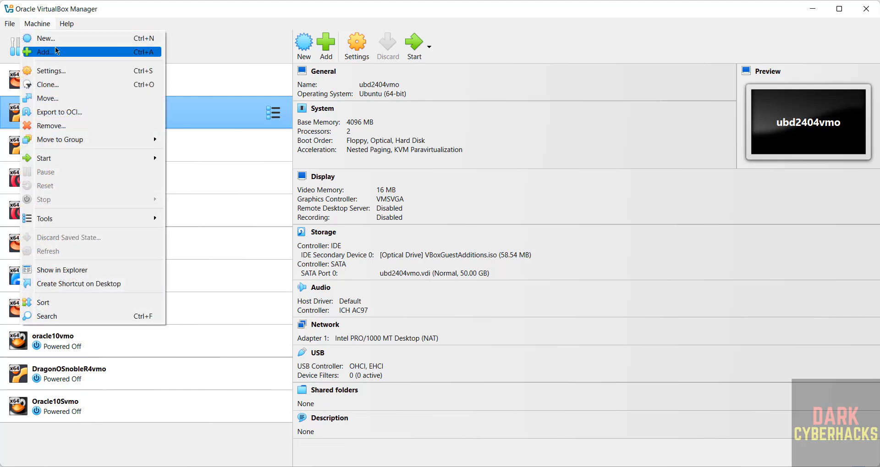
click(55, 48)
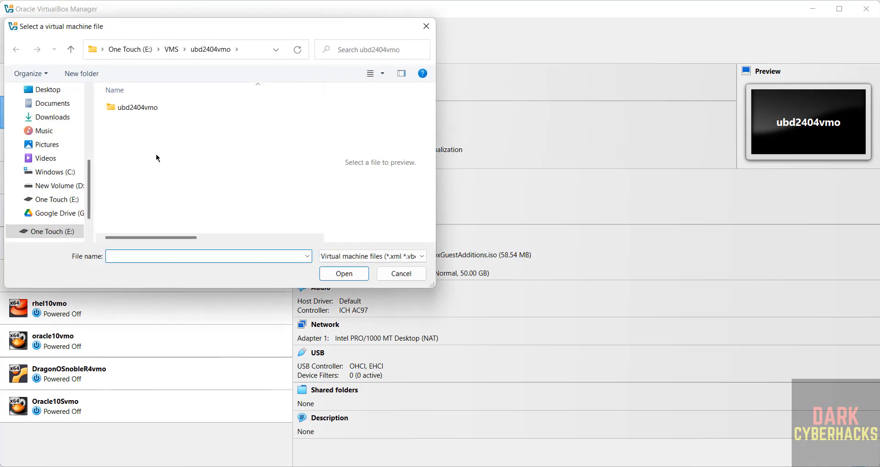
click(60, 117)
click(150, 120)
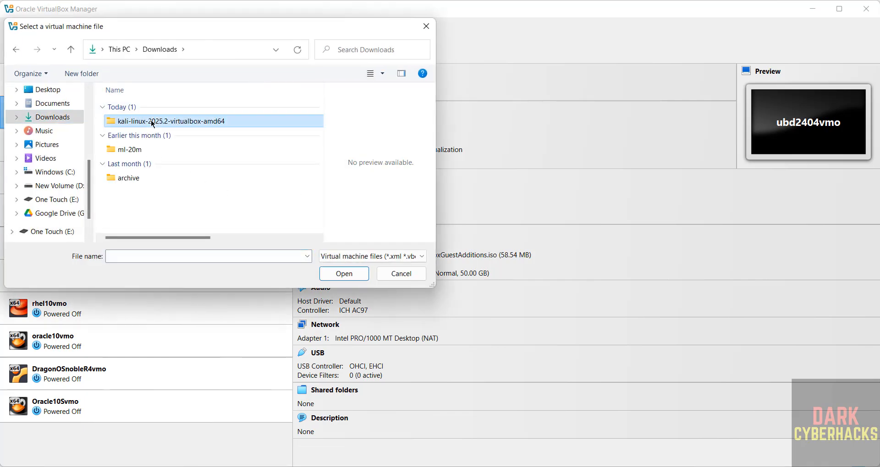
double_click(150, 120)
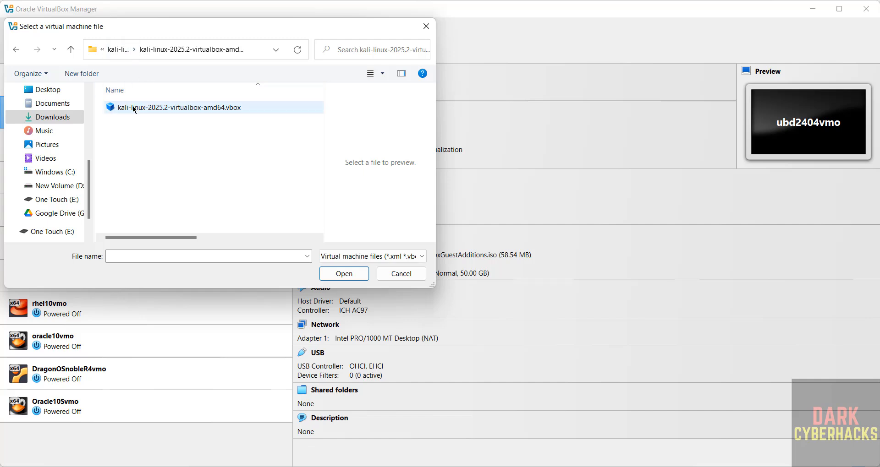
click(383, 275)
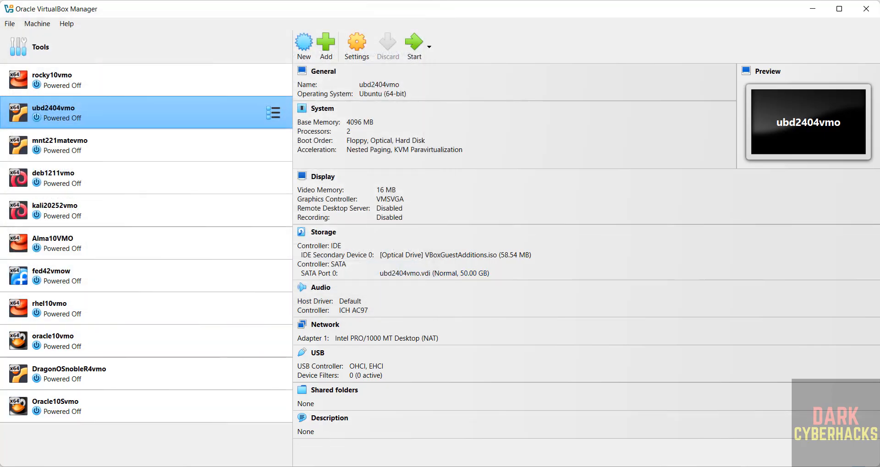
click(432, 466)
mouse_move(409, 466)
click(483, 450)
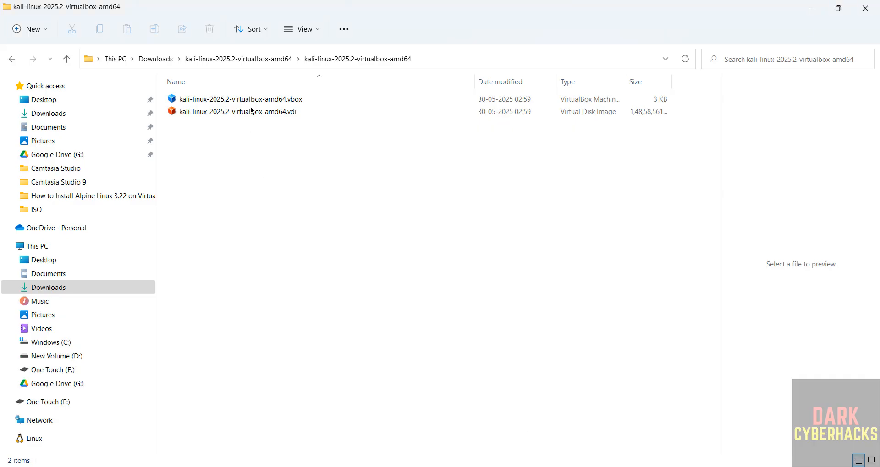
Move the Kali VM folder from Downloads into E:\VMS on the One Touch drive
click(230, 59)
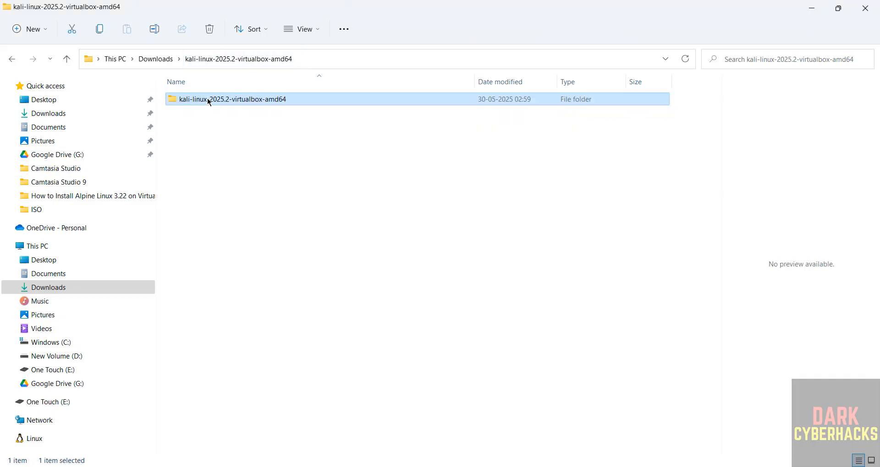
click(181, 120)
click(173, 99)
key(ctrl+x)
click(51, 369)
double_click(198, 186)
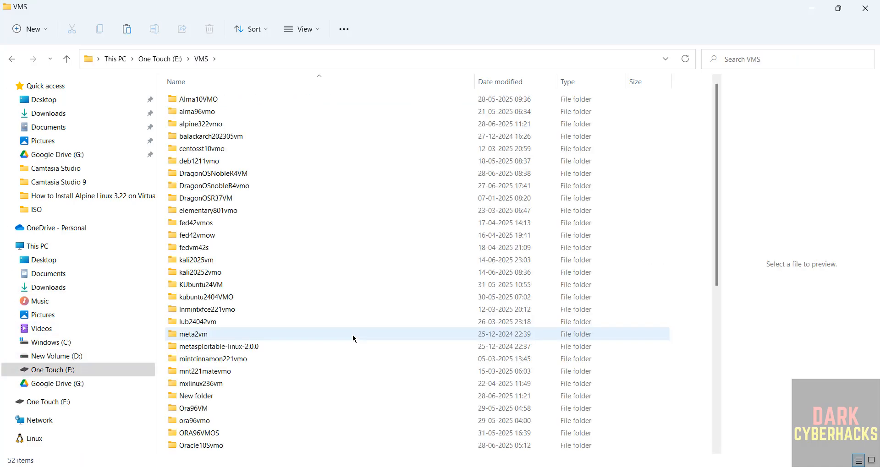
key(ctrl+v)
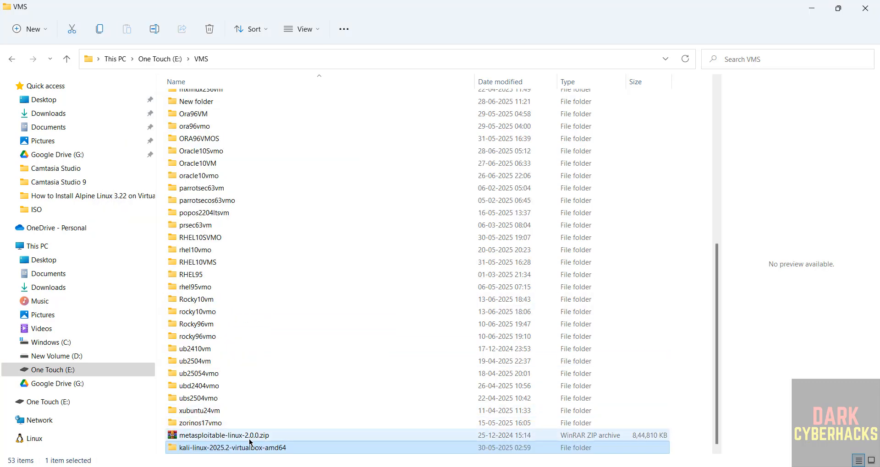
Rename the moved folder to kali-linux-2025.2-virtualbox by deleting '-amd64'
click(250, 284)
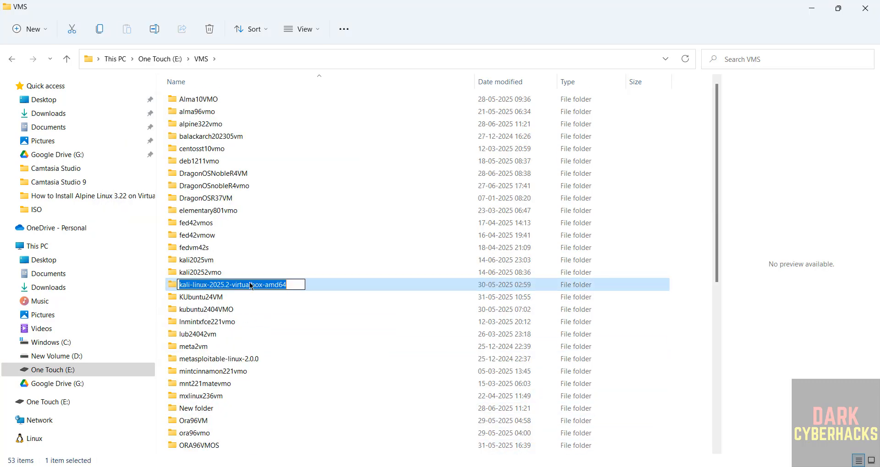
click(273, 286)
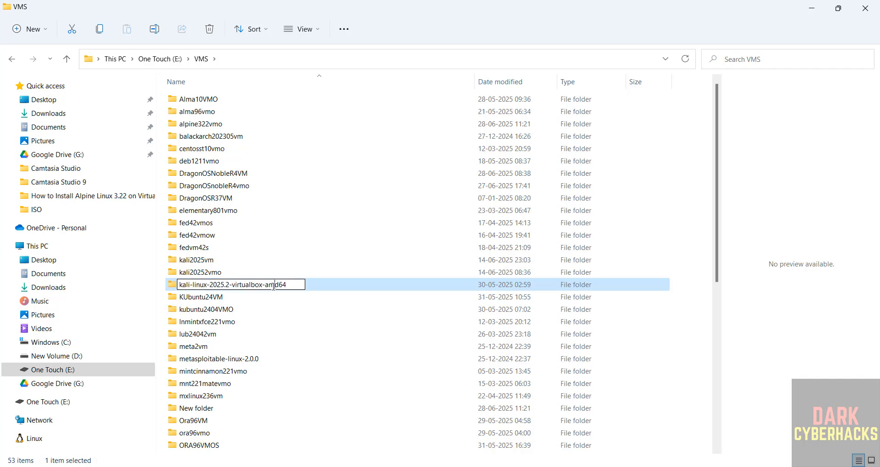
drag(263, 286, 312, 290)
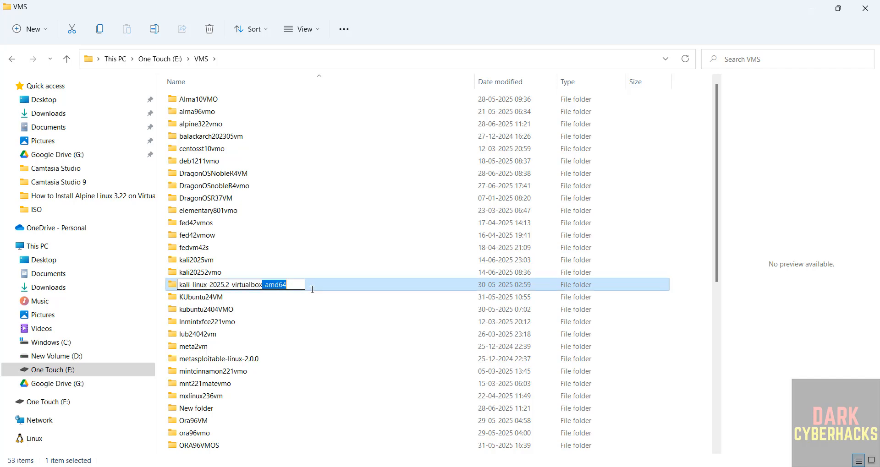
key(BackSpace)
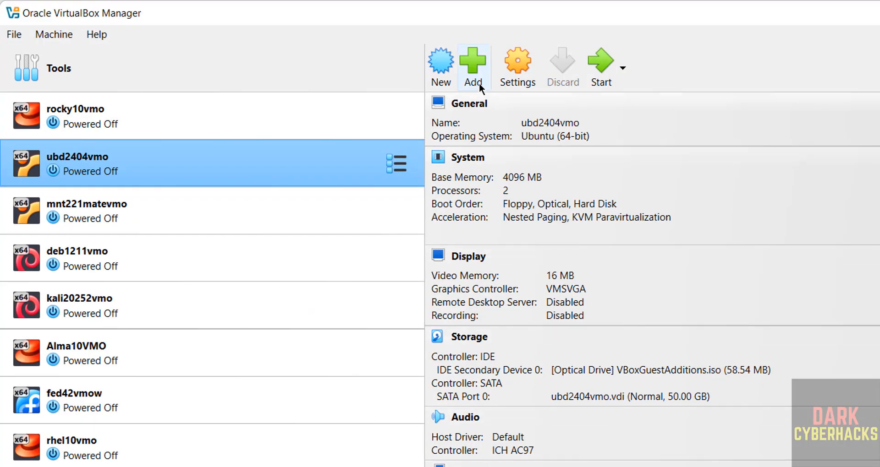
Add the Kali .vbox file from E:\VMS\kali-linux-2025.2-virtualbox, then open the machine's Settings
click(474, 68)
click(249, 71)
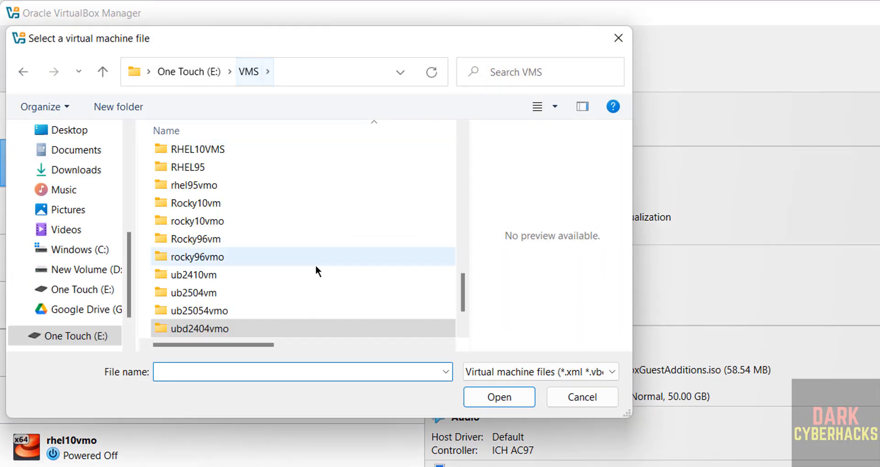
click(221, 275)
key(k)
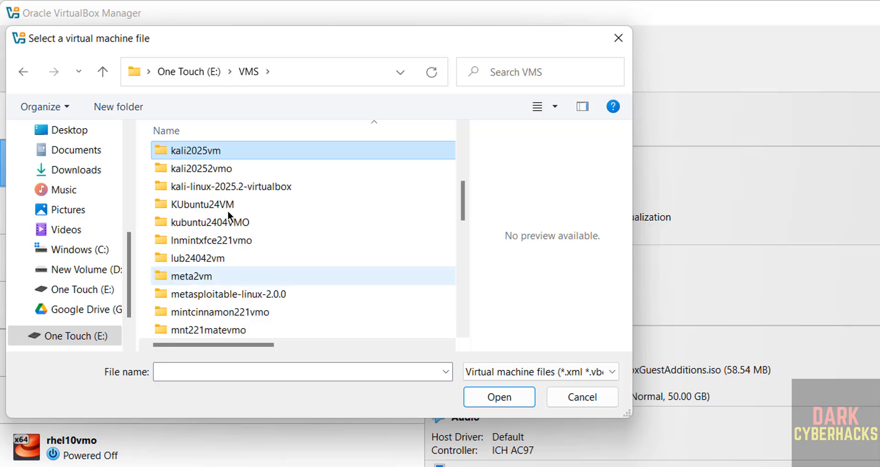
double_click(229, 186)
click(235, 153)
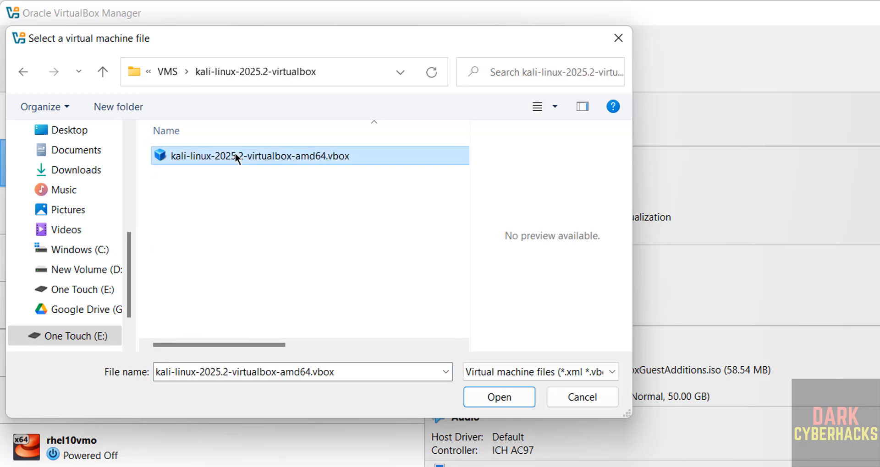
click(506, 393)
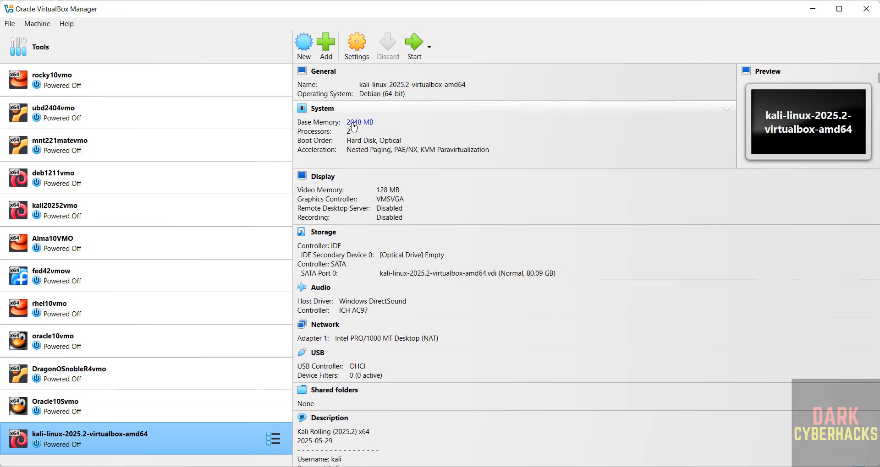
click(362, 53)
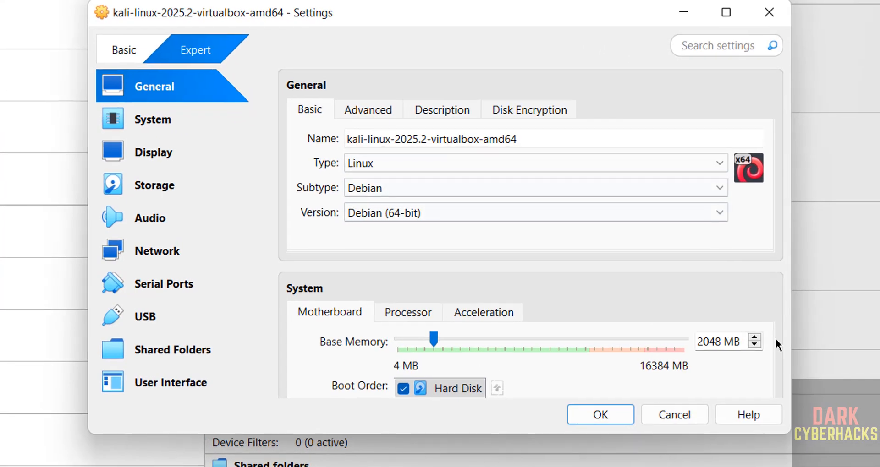
Set Base Memory to 4096 MB, review Processor, Acceleration and Advanced options, and save
double_click(718, 343)
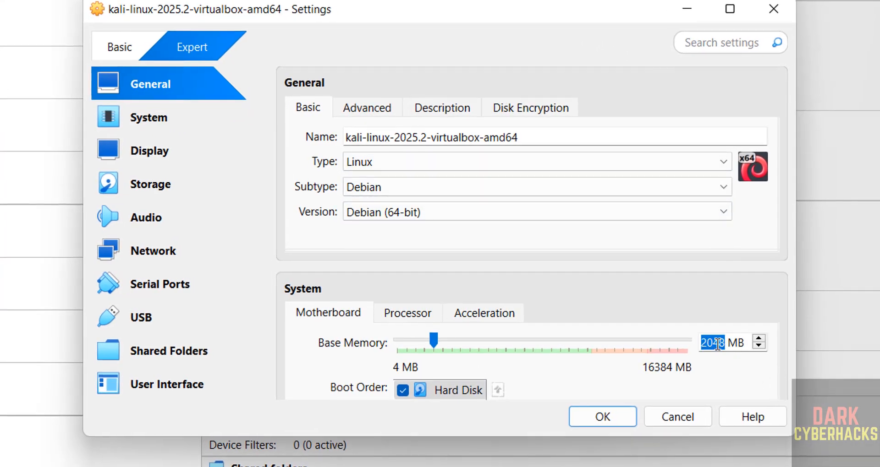
text(4096)
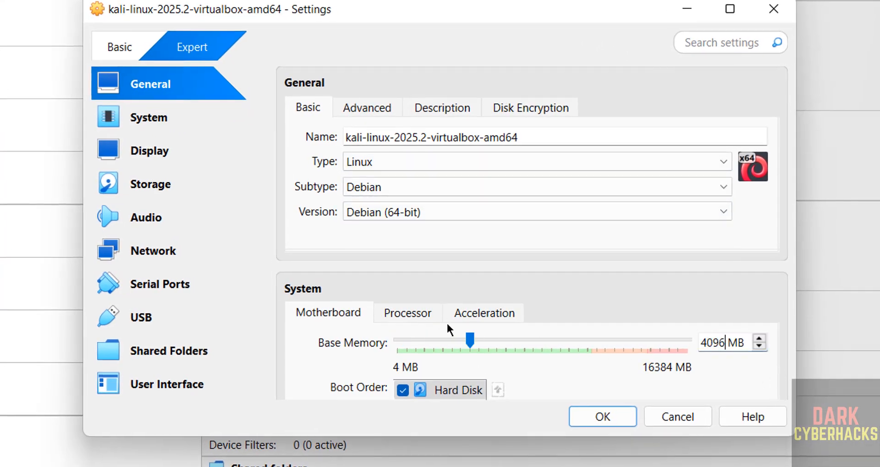
click(408, 313)
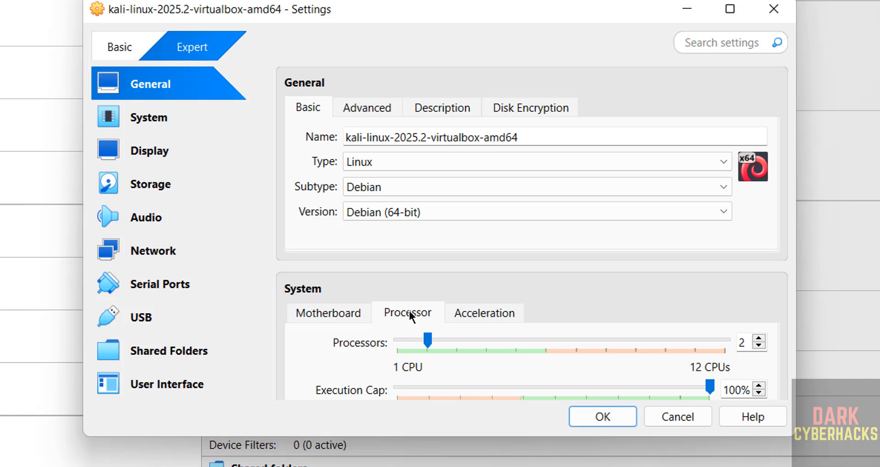
click(468, 313)
click(366, 108)
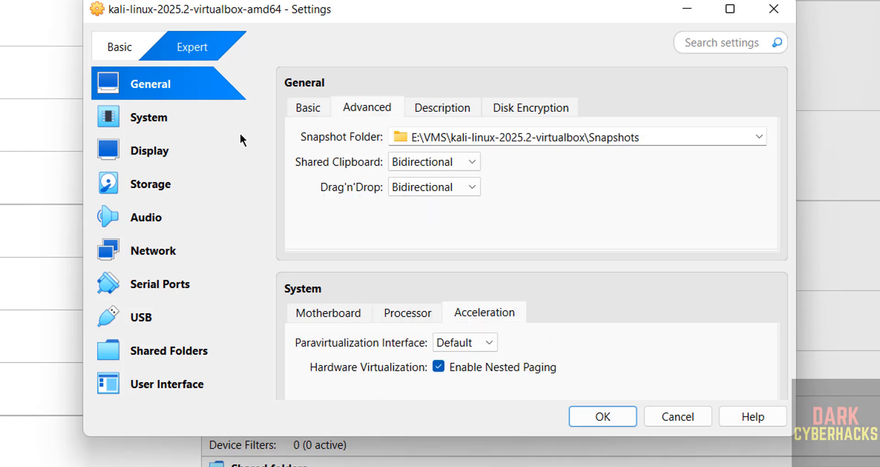
click(590, 415)
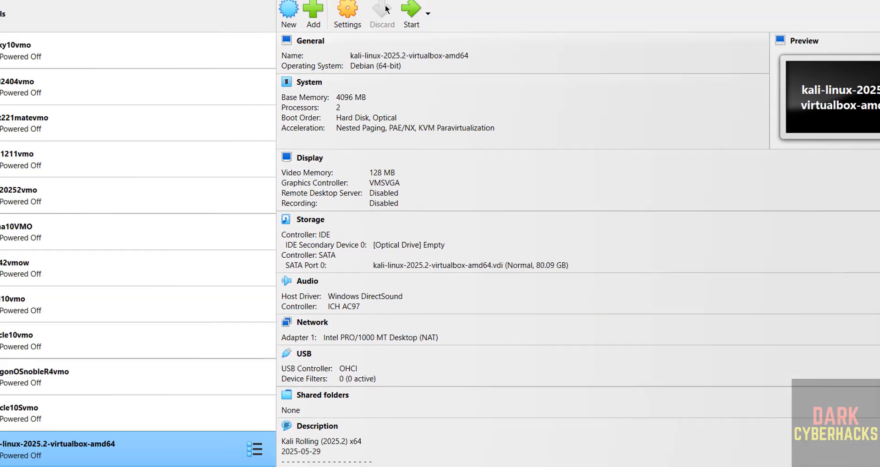
Change the Kali VM's name in General settings to kali2025.2vbox and save
right_click(74, 435)
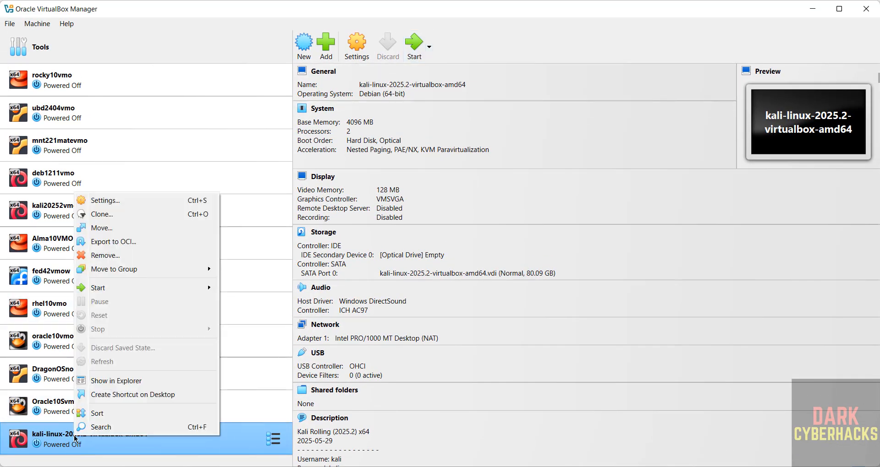
click(564, 37)
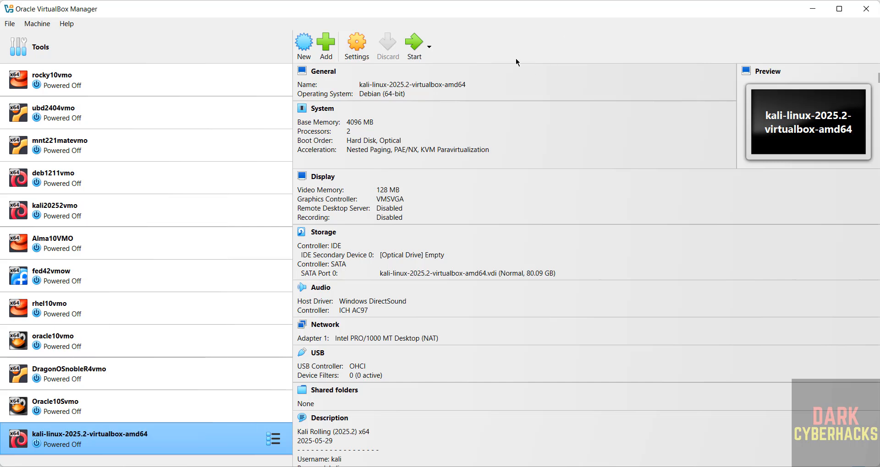
right_click(63, 436)
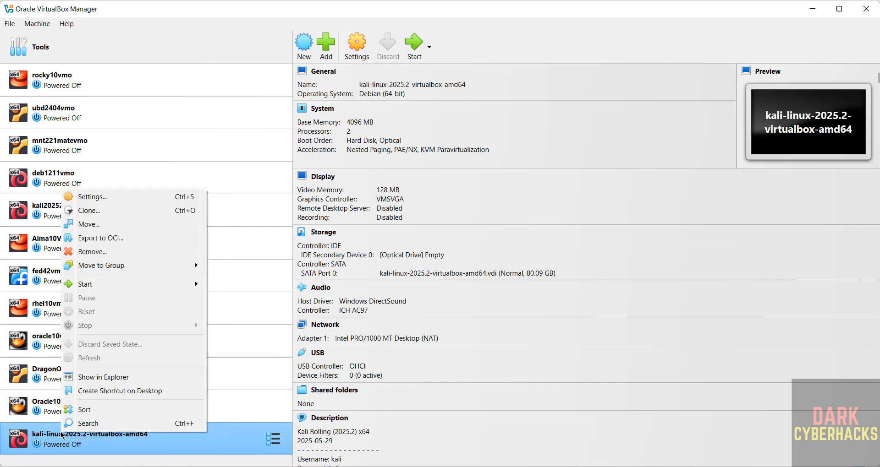
click(150, 200)
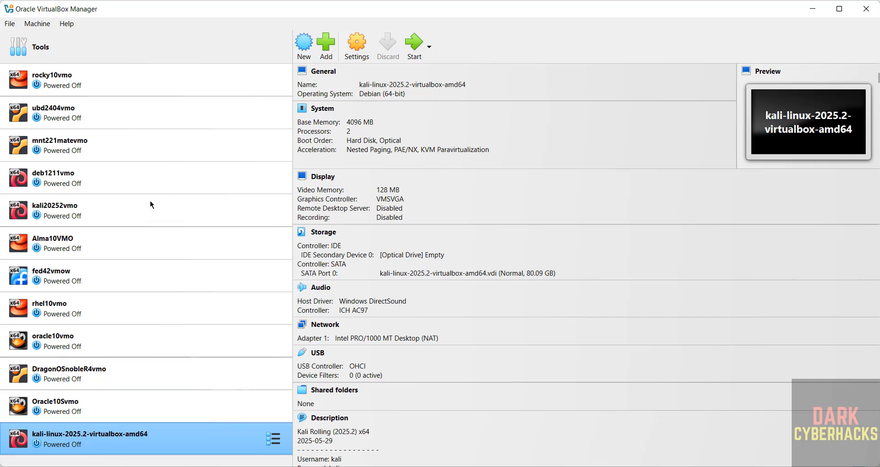
key(ctrl+a)
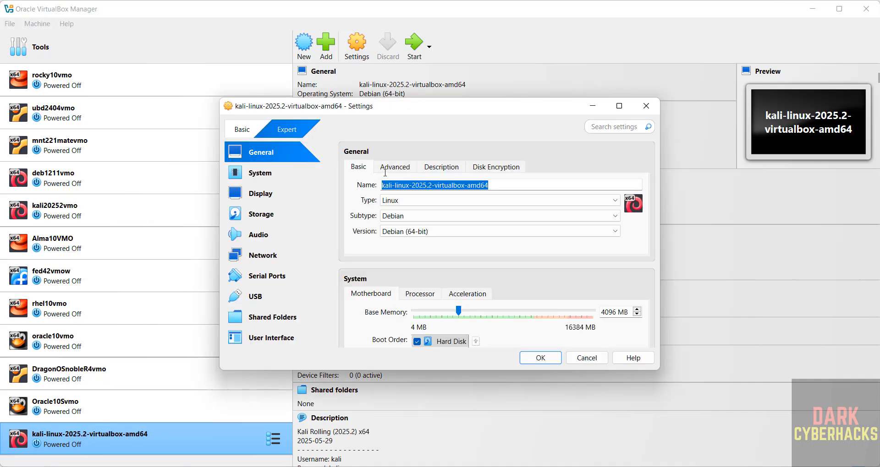
text(kali-linux2025.2virtualbox)
drag(412, 185, 393, 186)
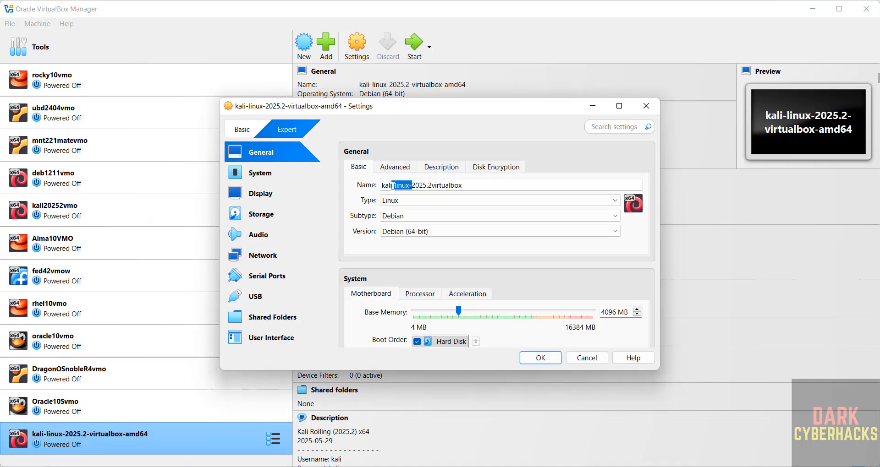
key(BackSpace)
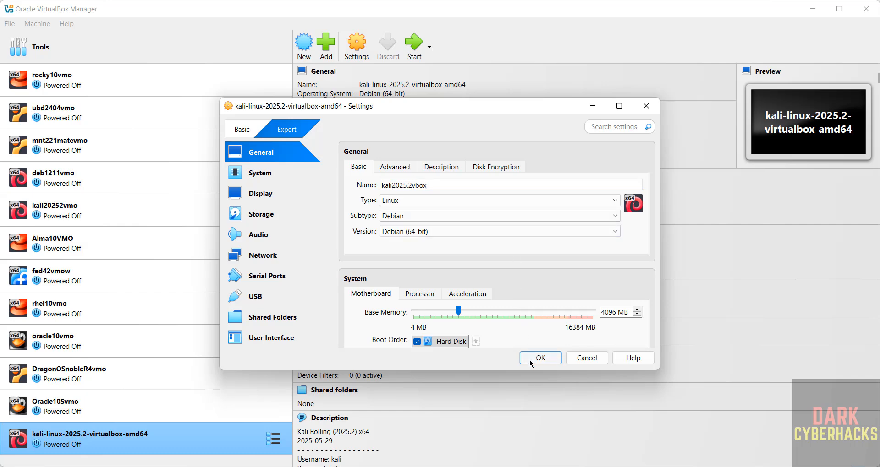
click(532, 359)
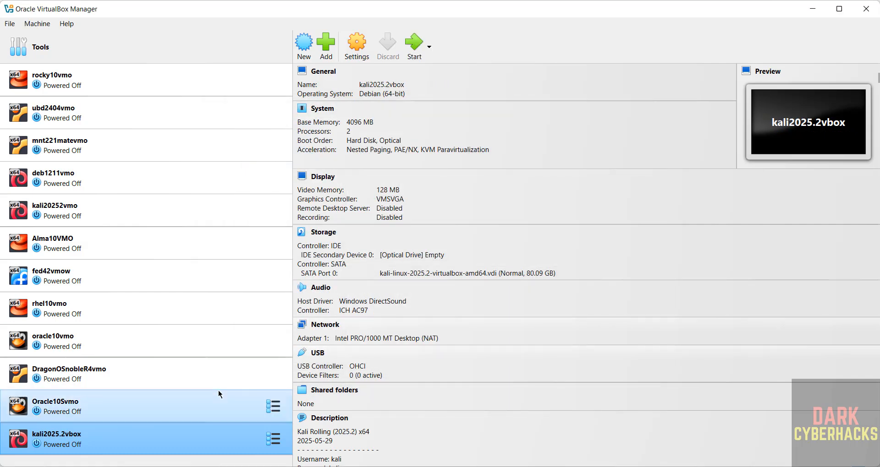
Start kali2025.2vbox, boot the default entry, log in with the default credentials, and maximize the window
click(411, 56)
key(Return)
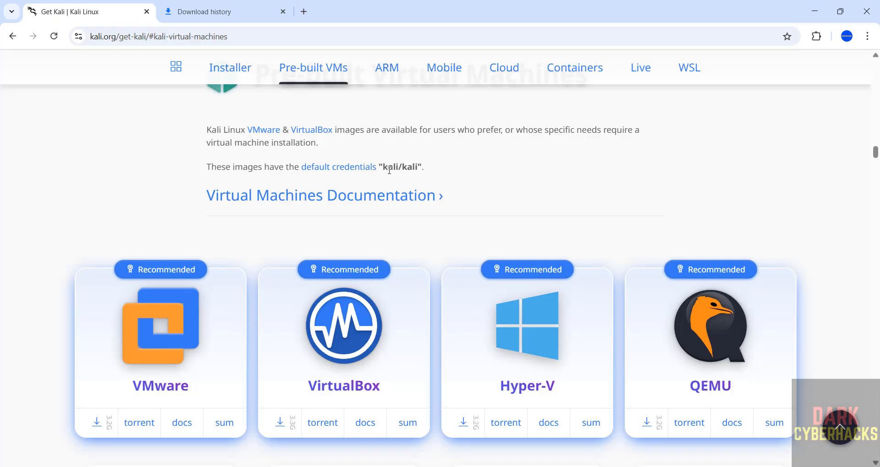
click(597, 466)
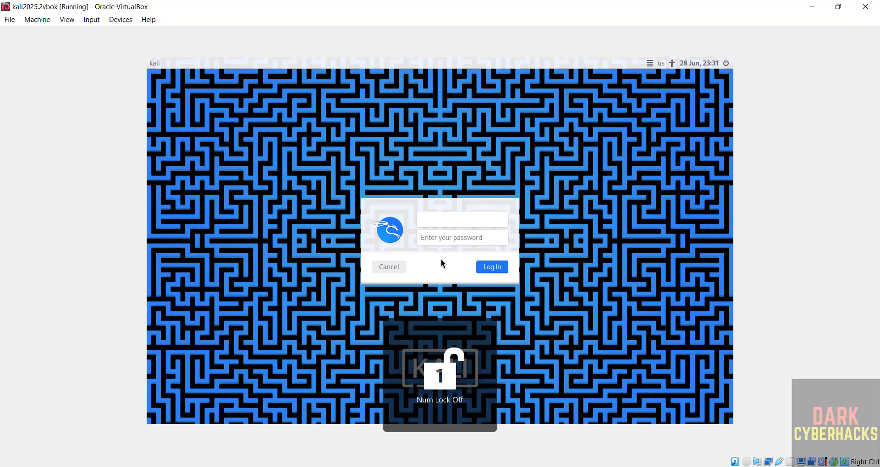
text(kali)
key(Tab)
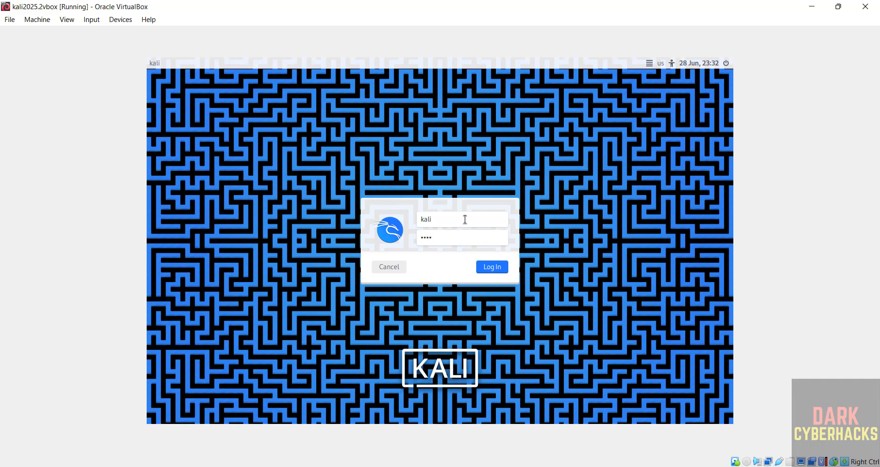
key(Return)
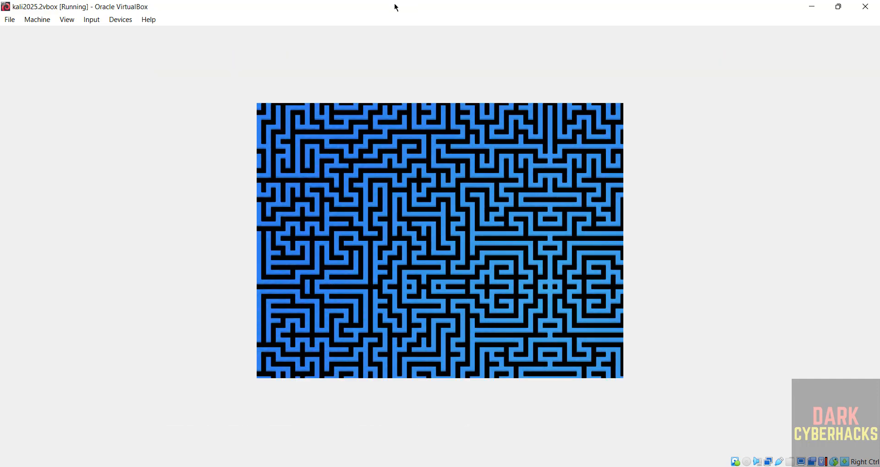
double_click(395, 8)
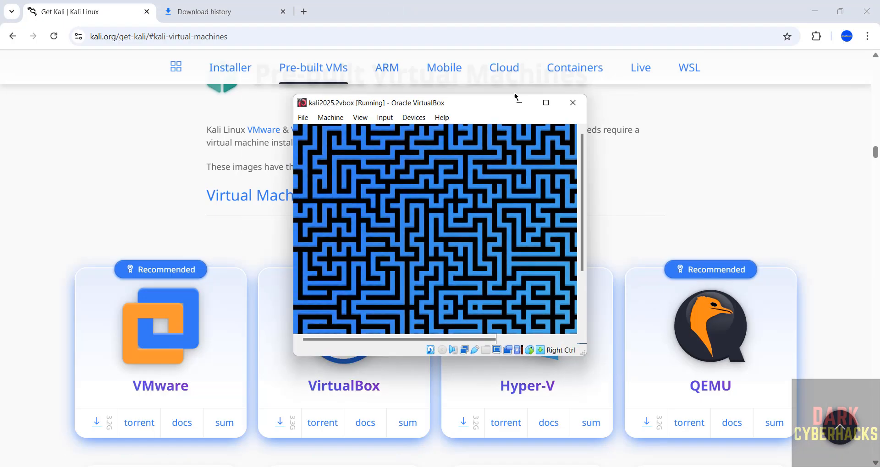
click(547, 103)
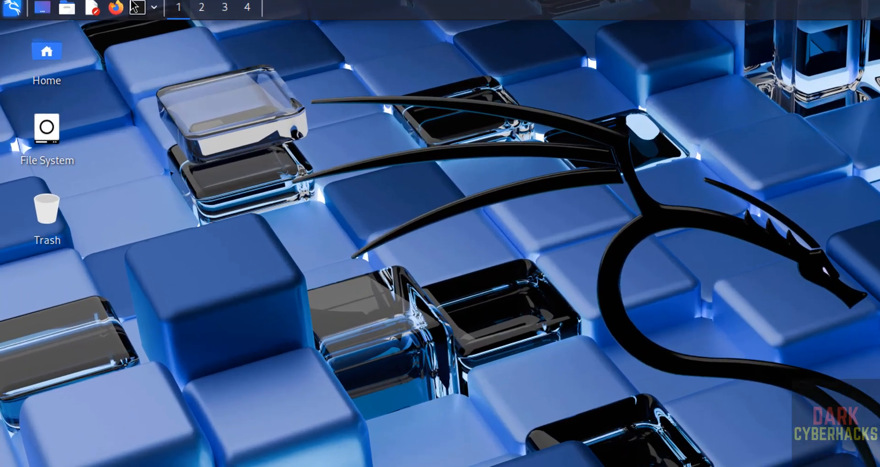
Launch a terminal on the Kali desktop and open its Preferences
click(136, 7)
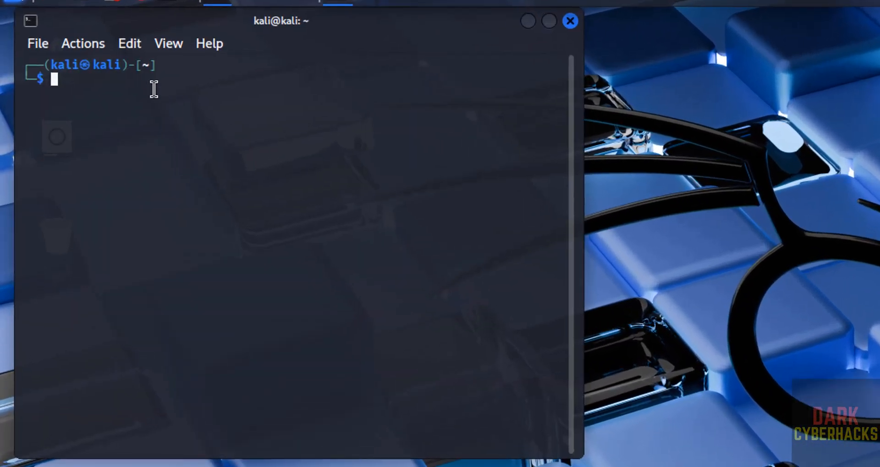
click(40, 53)
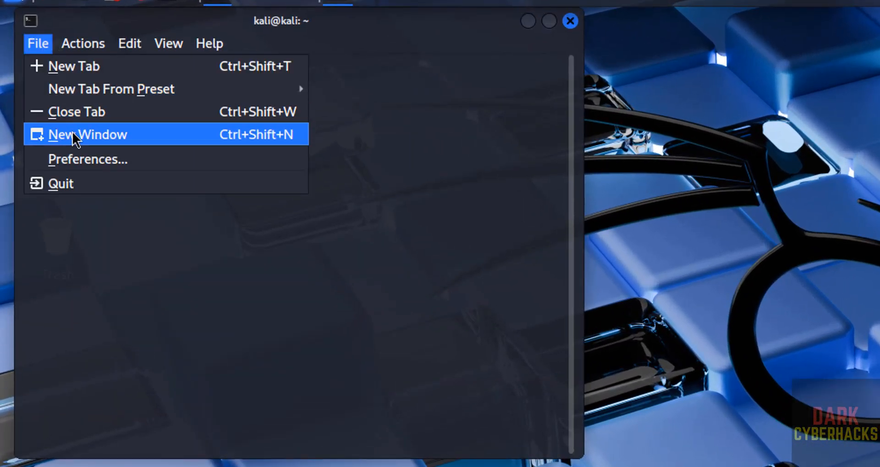
click(74, 161)
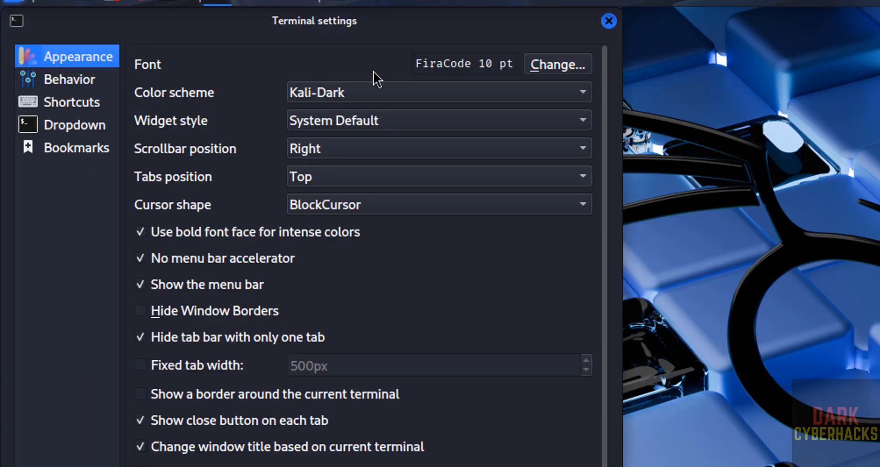
Change the terminal font to Fira Code 14 pt, apply it, and close settings
click(552, 66)
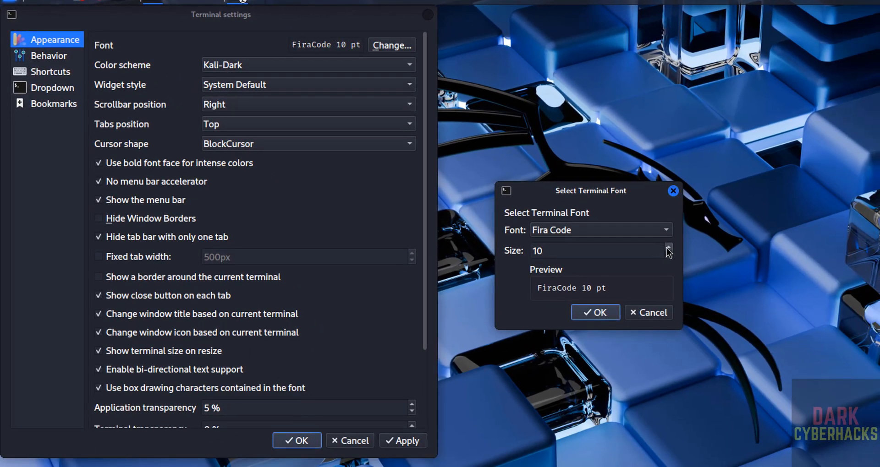
click(669, 248)
click(669, 248)
click(668, 248)
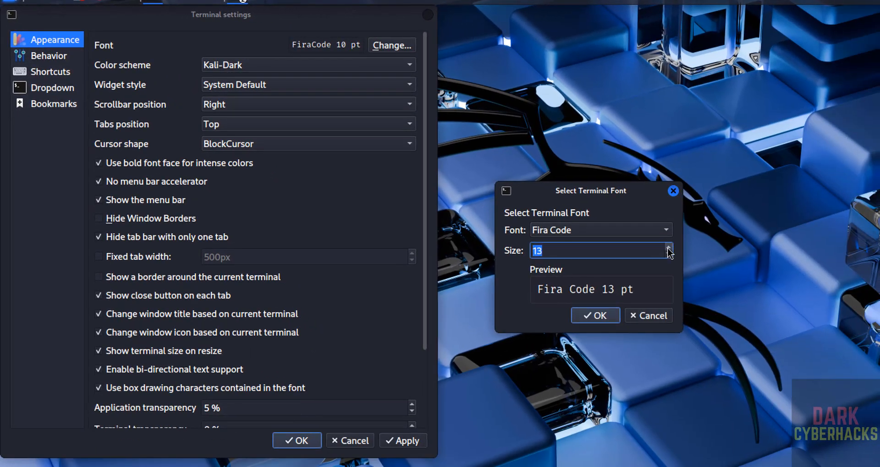
click(668, 247)
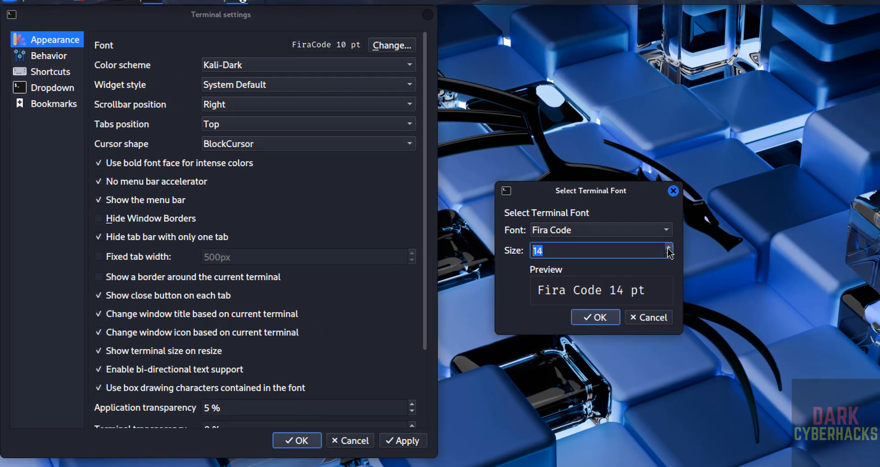
click(598, 317)
click(404, 441)
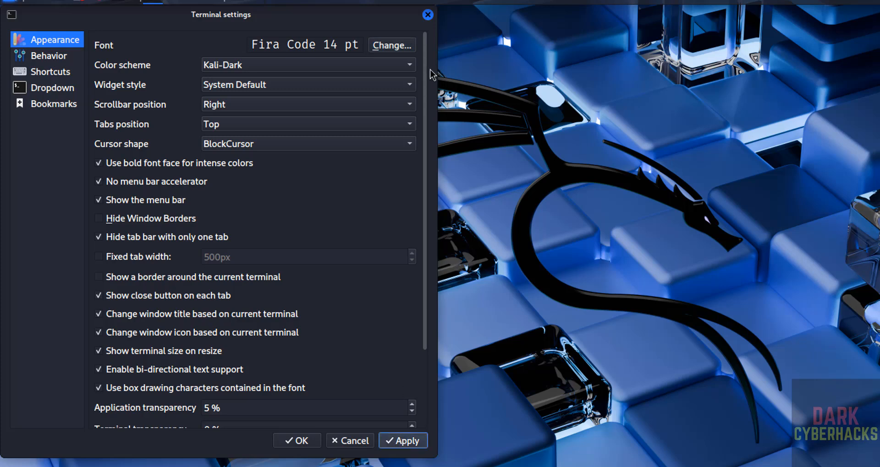
click(427, 14)
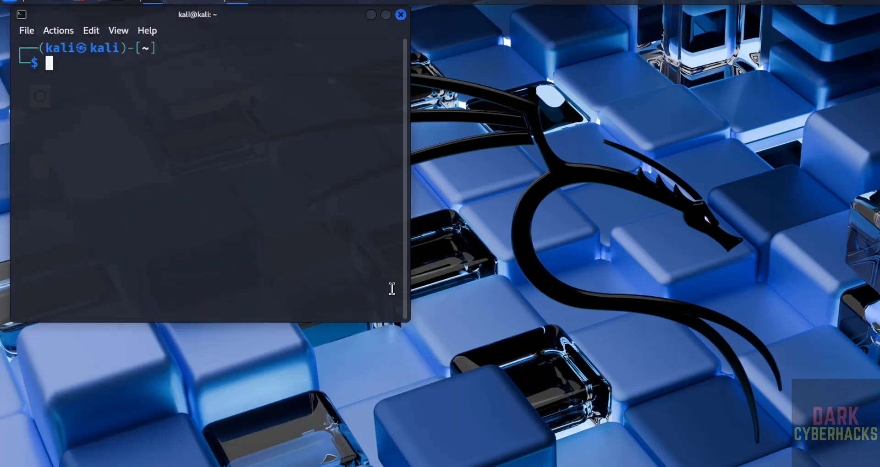
Enlarge the Kali terminal and print /etc/os-release, confirming version 2025.2
drag(409, 322, 528, 371)
text(mor)
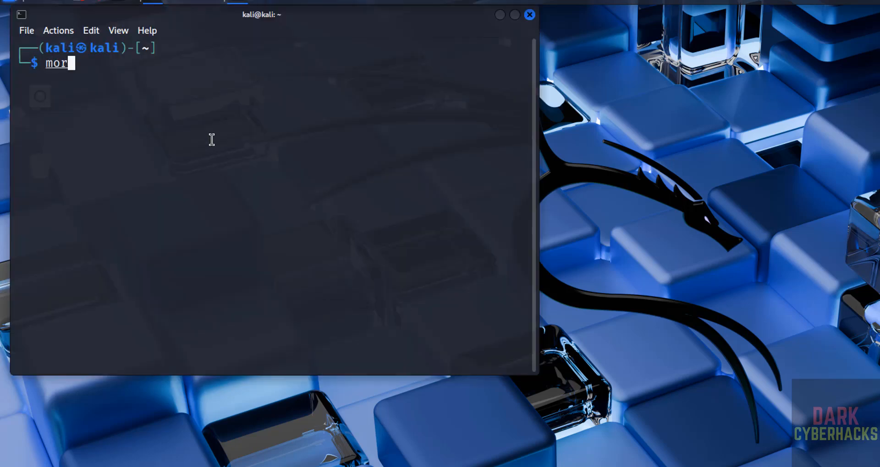
text(e /etc/)
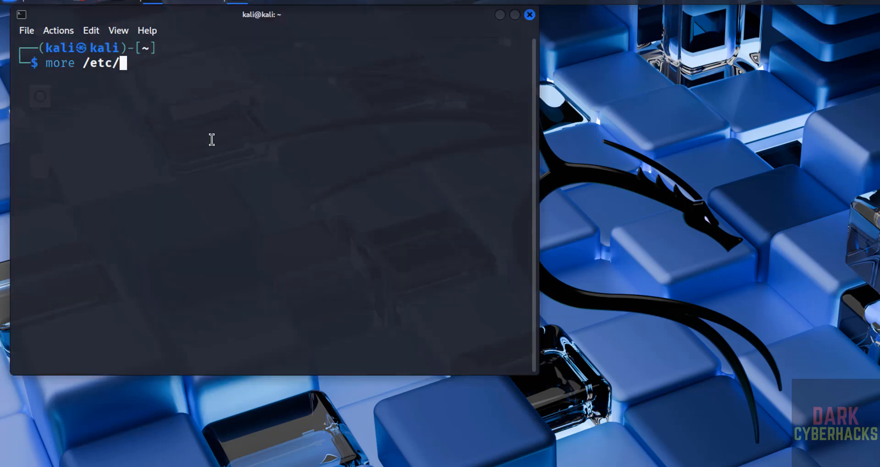
text(os-release)
key(Return)
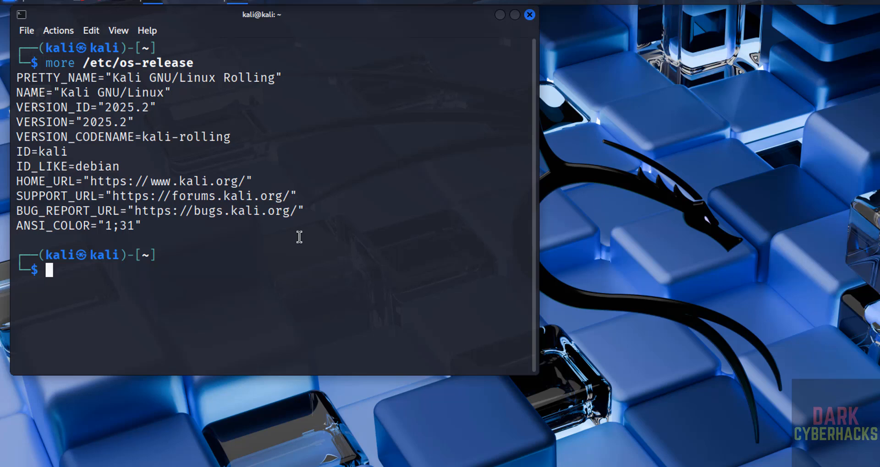
Run 'sudo apt update && sudo apt upgrade' and enter the account password
text(sudo apt )
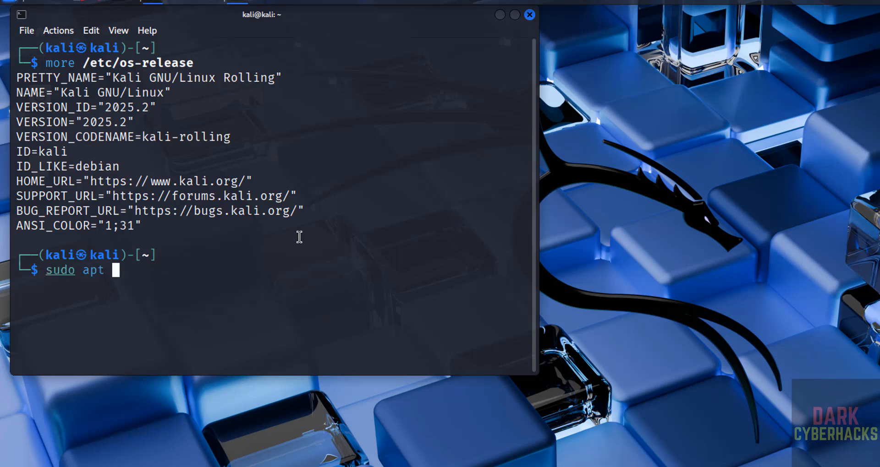
text(update && s)
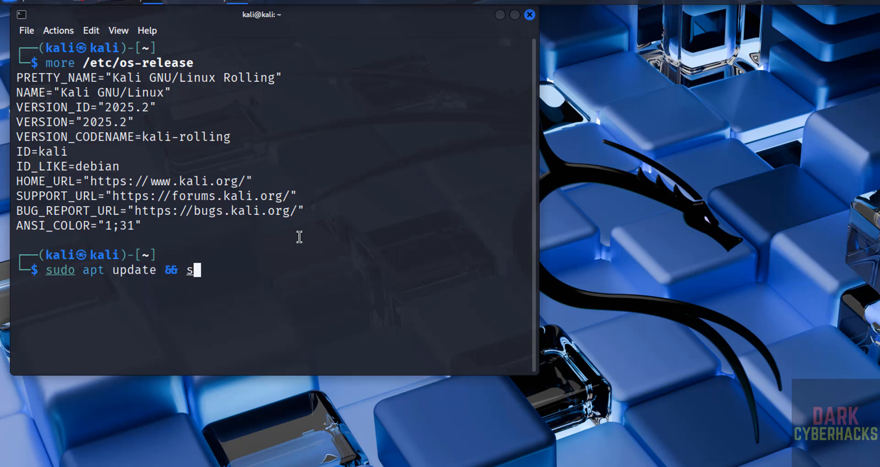
text(udo apt upgrad)
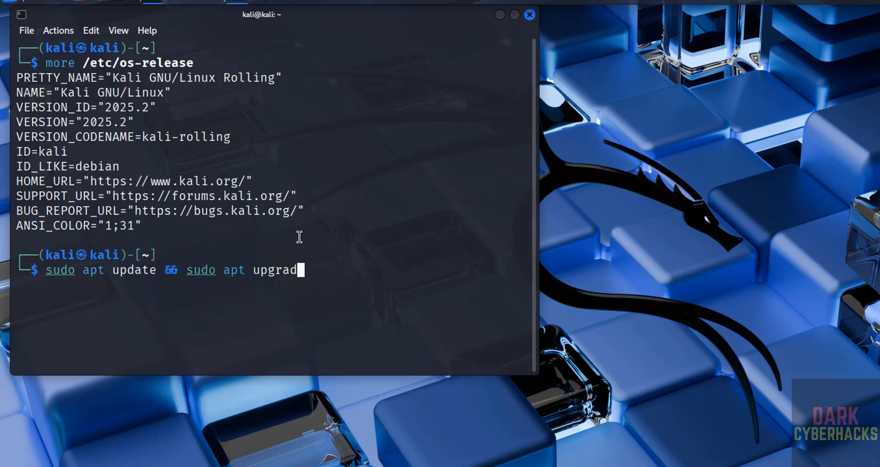
text(e)
key(Return)
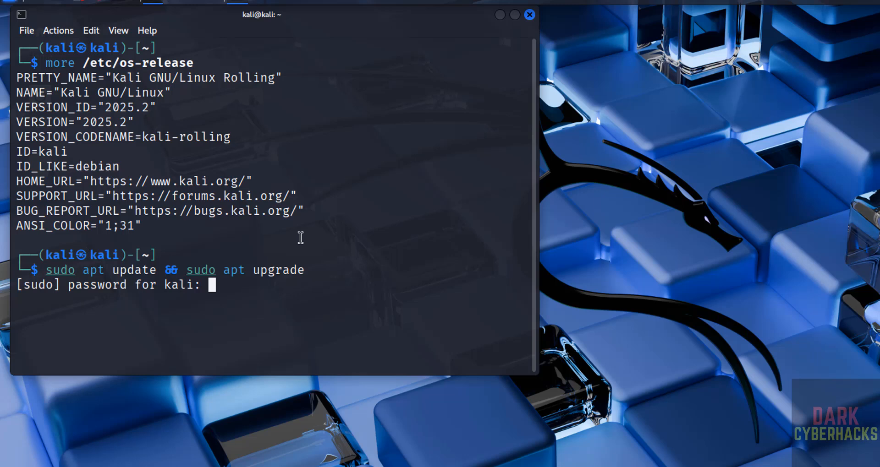
key(Return)
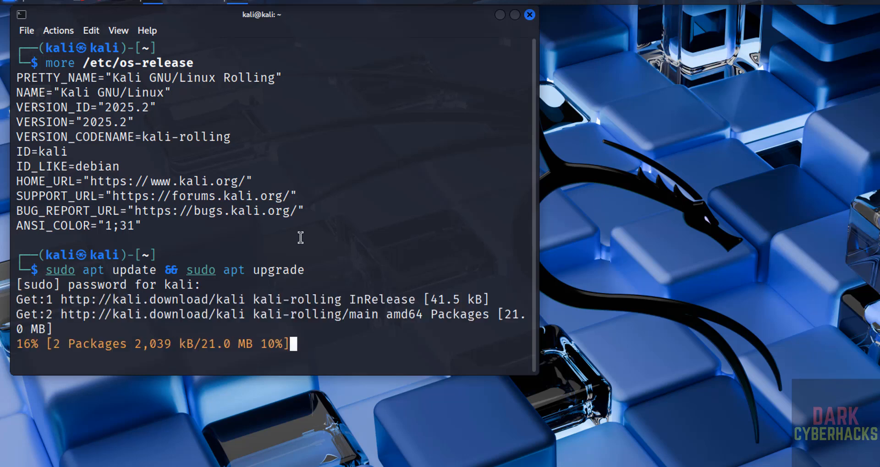